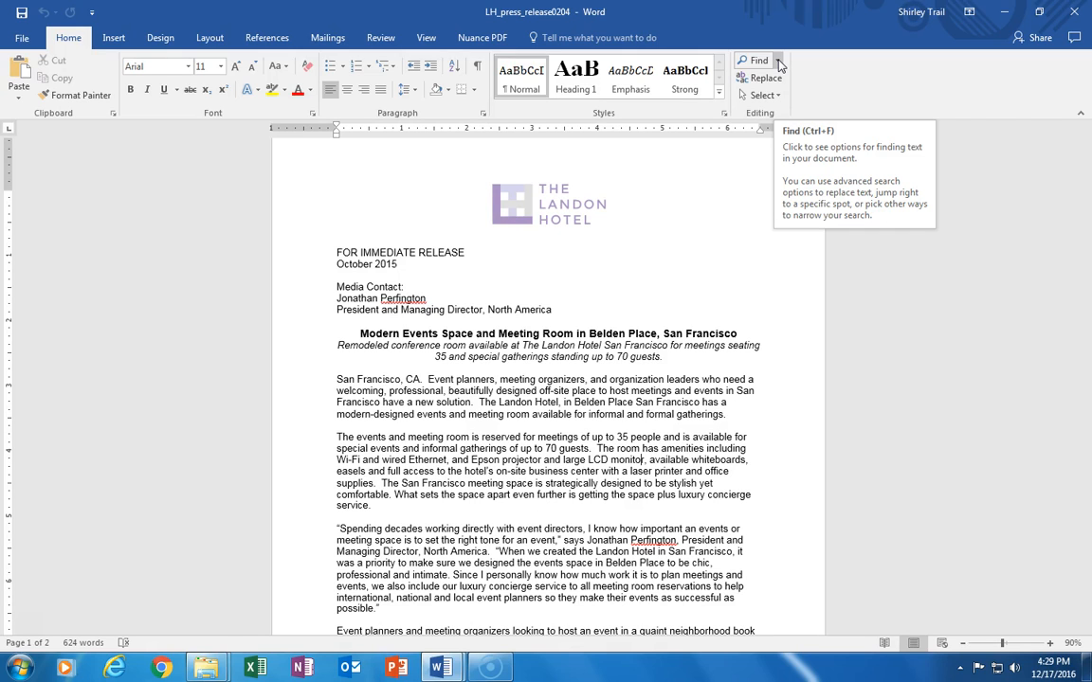
Step: Search the press release for "Belden Place" and look at the other available find options
click(759, 60)
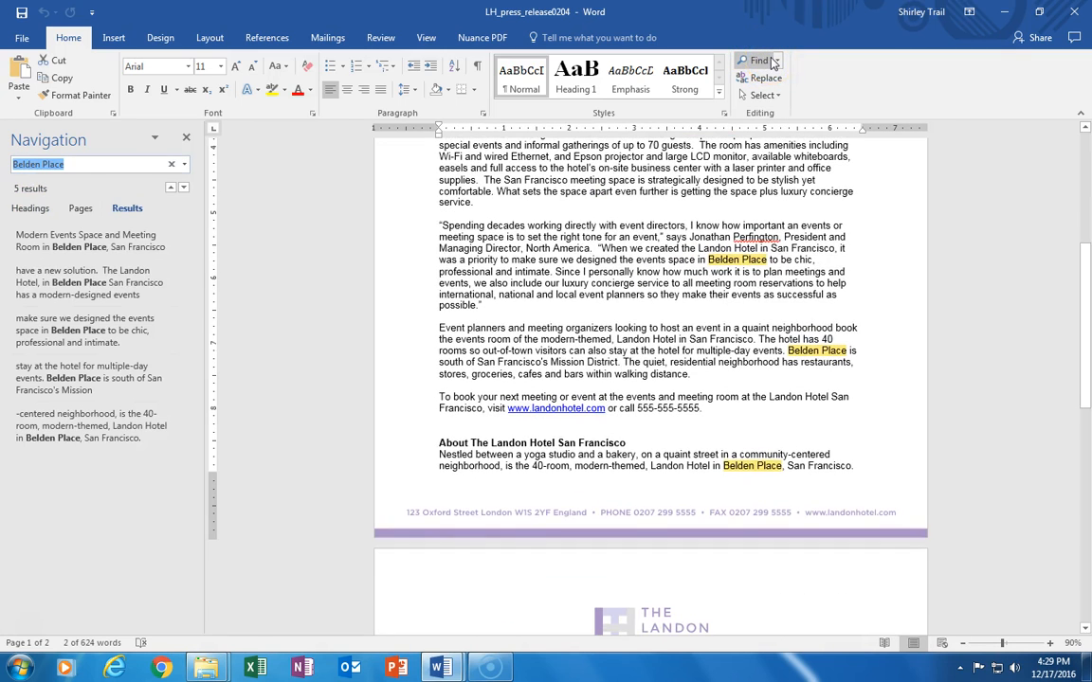
click(627, 72)
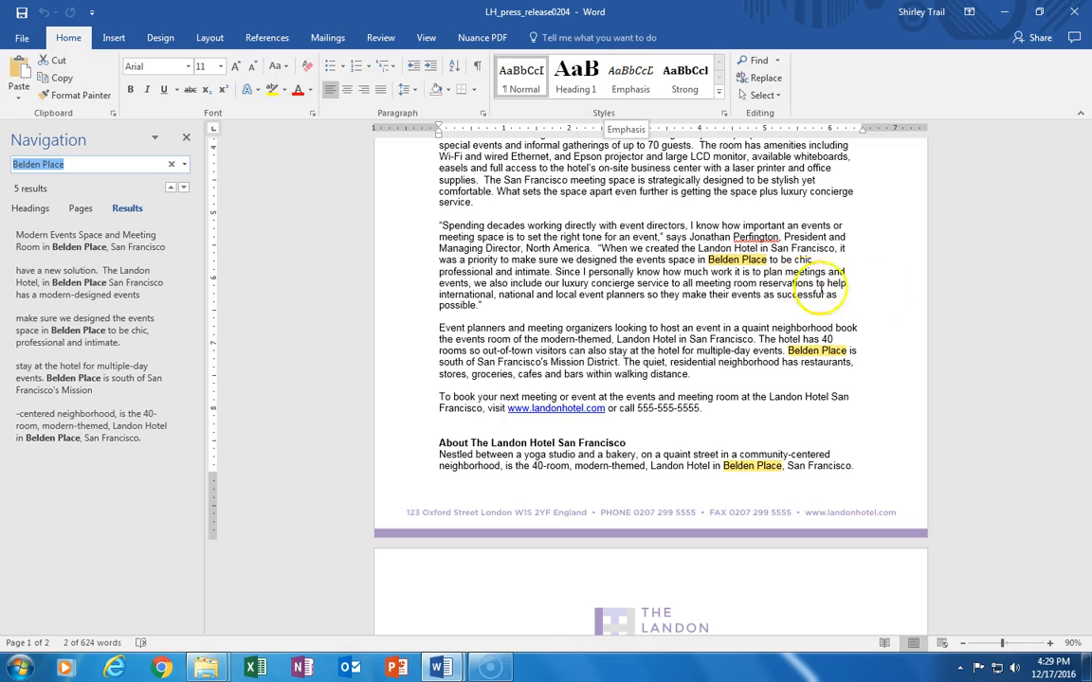
drag(1087, 329, 1059, 234)
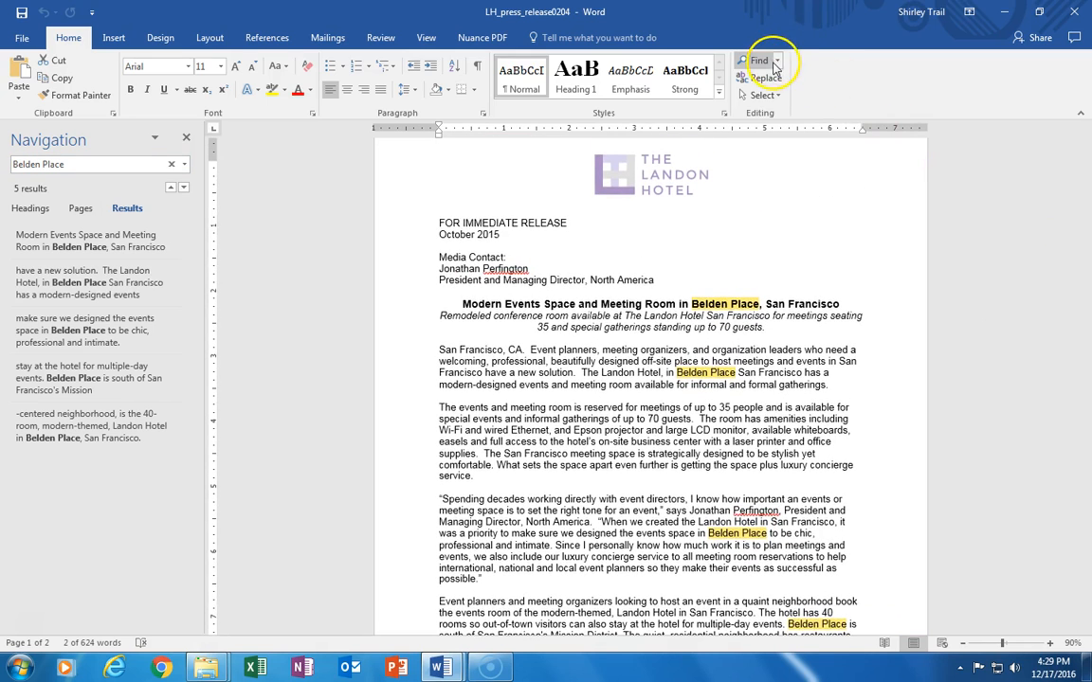
click(776, 60)
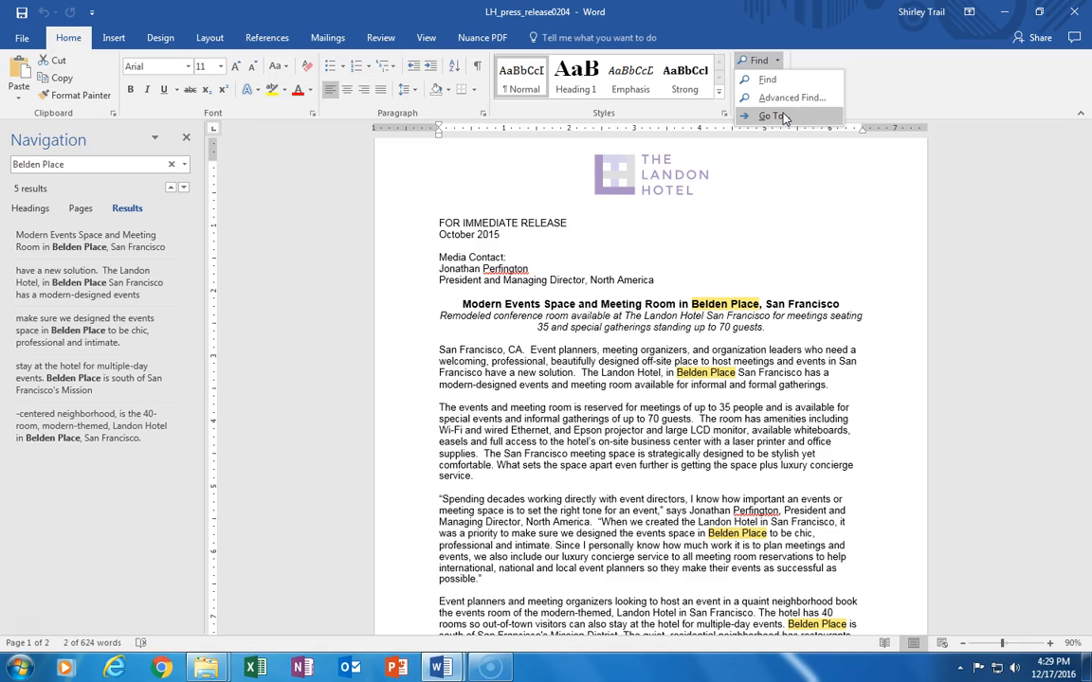
click(784, 121)
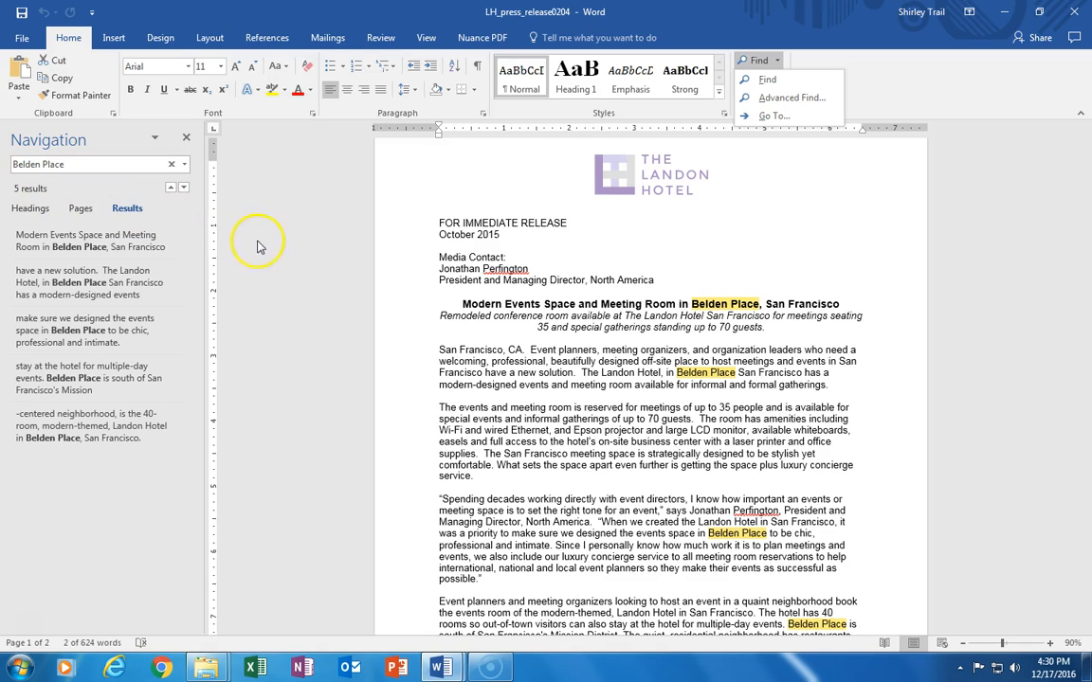
Step: Go through the first four "Belden Place" search results in the document, and close the search results
click(85, 243)
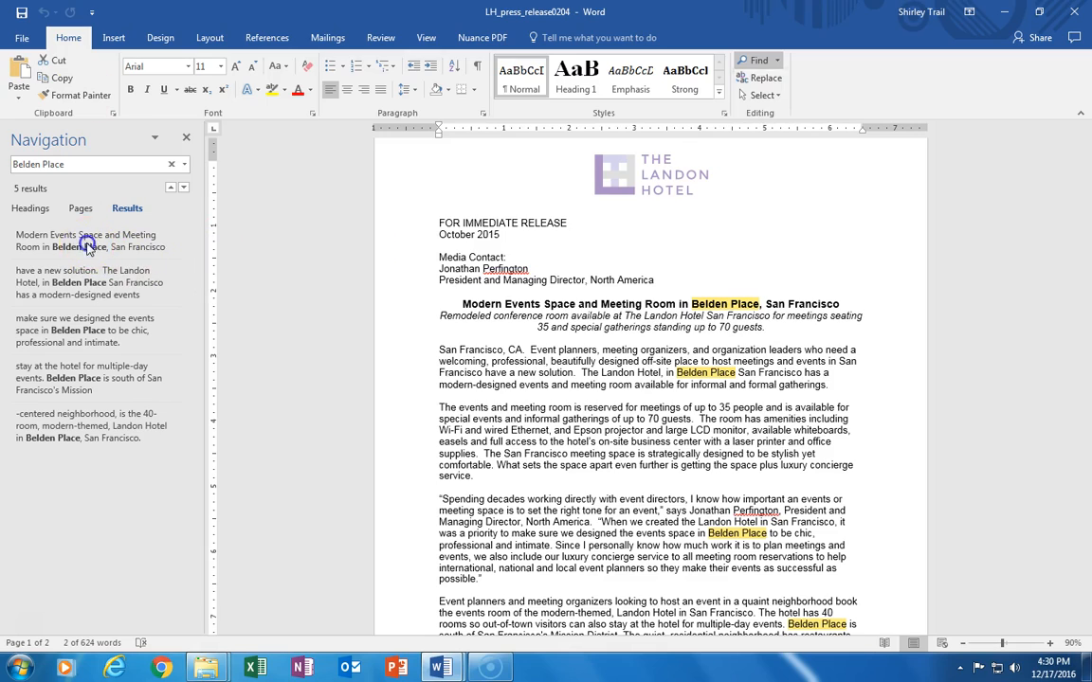
click(56, 277)
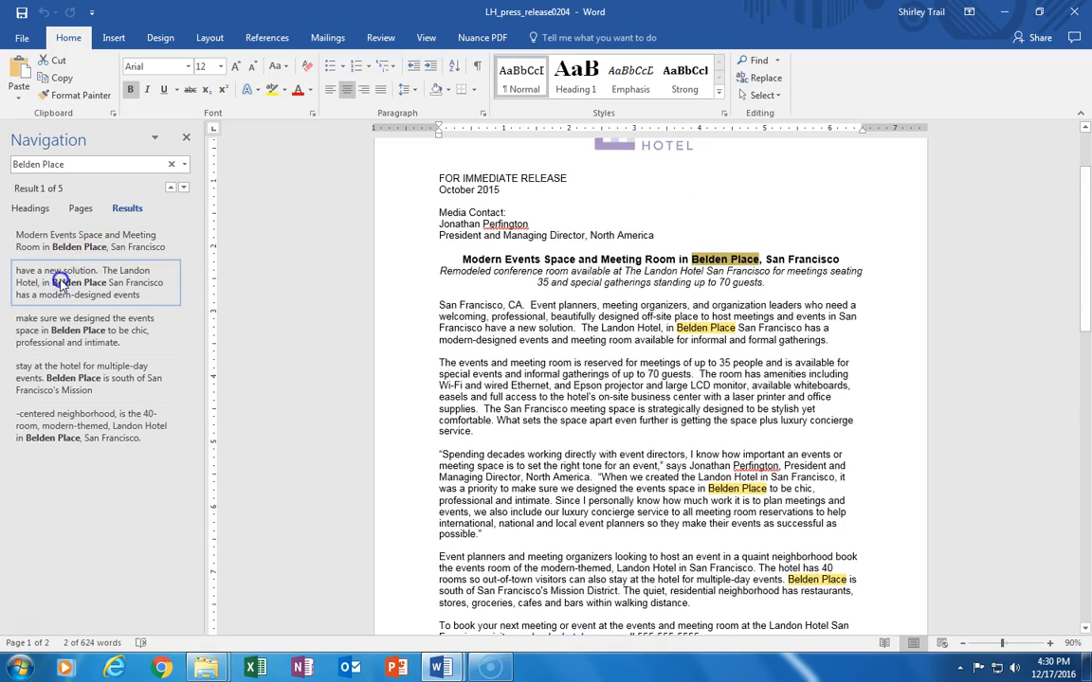
click(57, 322)
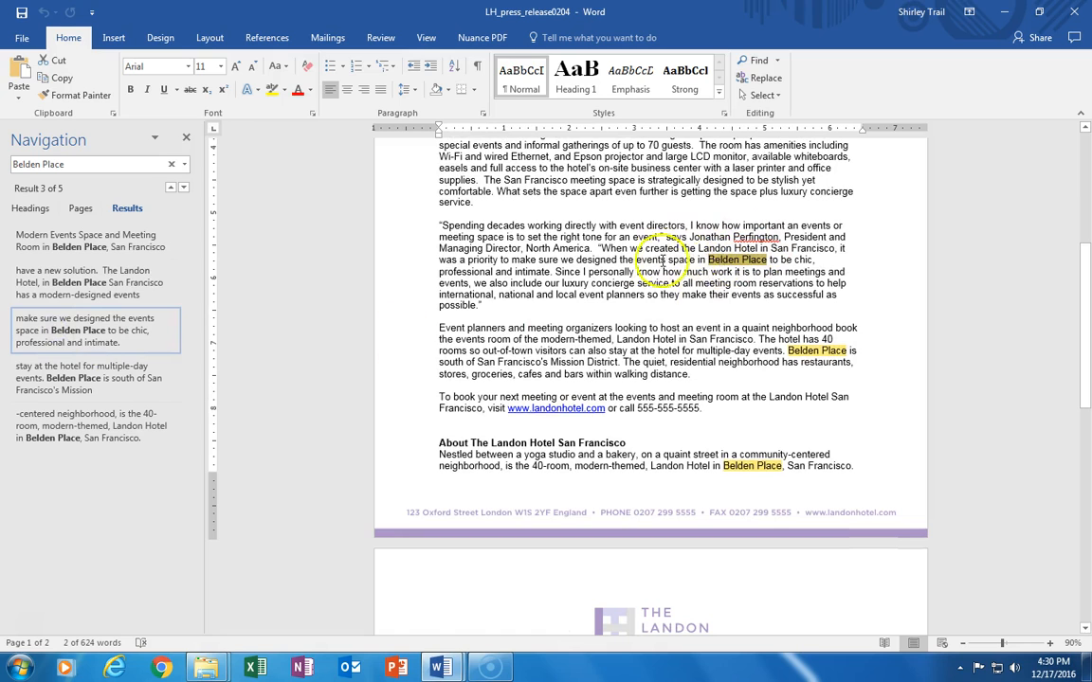
click(94, 369)
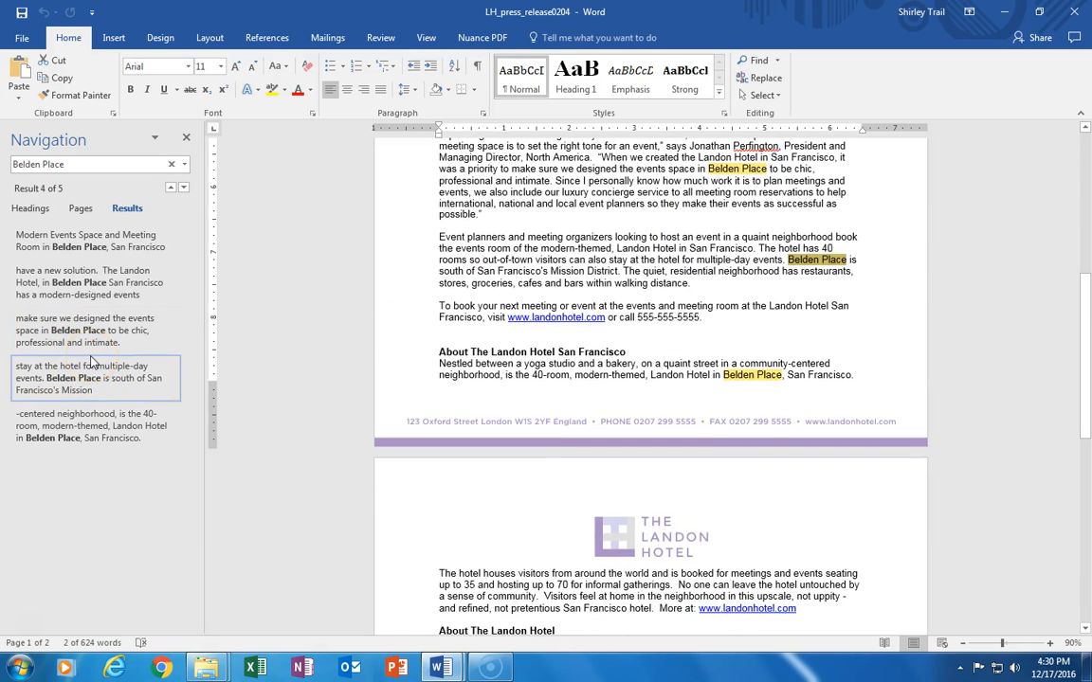
click(85, 330)
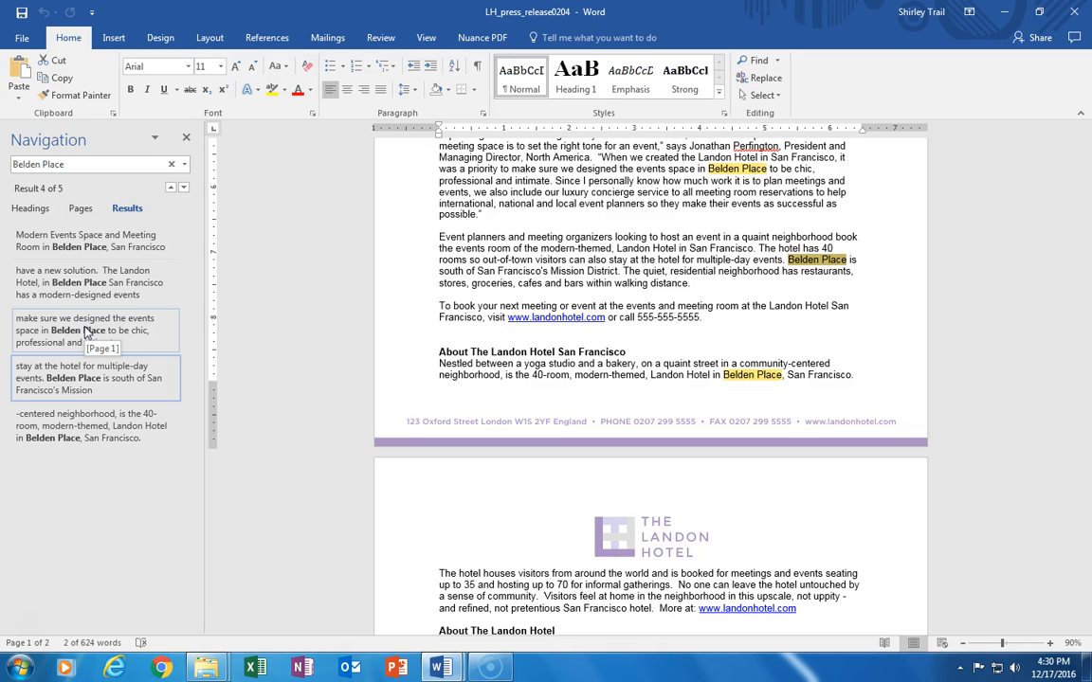
click(186, 141)
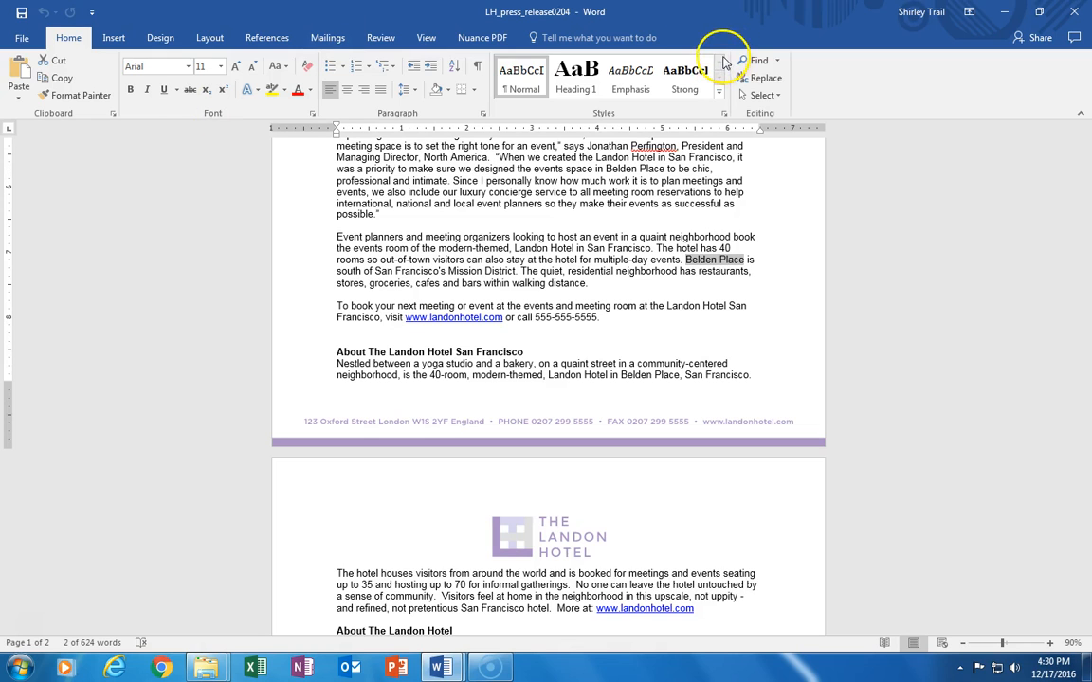
Step: Replace "Belden Place" with "Bernal Heights" one occurrence at a time, in the Mission District sentence and the About The Landon Hotel San Francisco paragraph
click(766, 80)
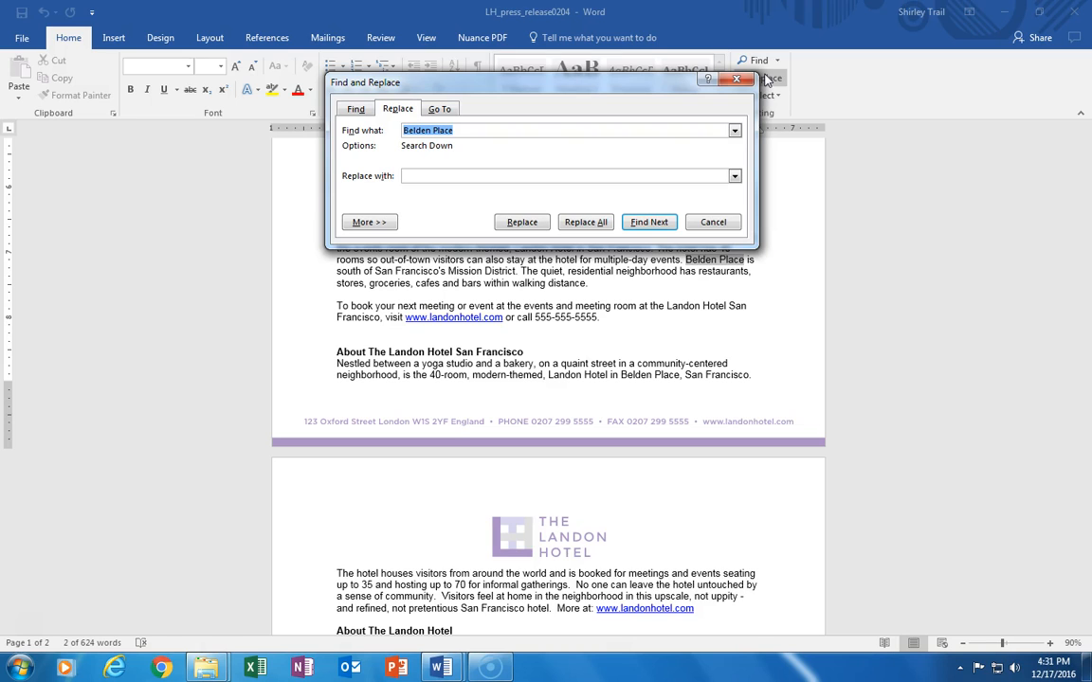
click(441, 110)
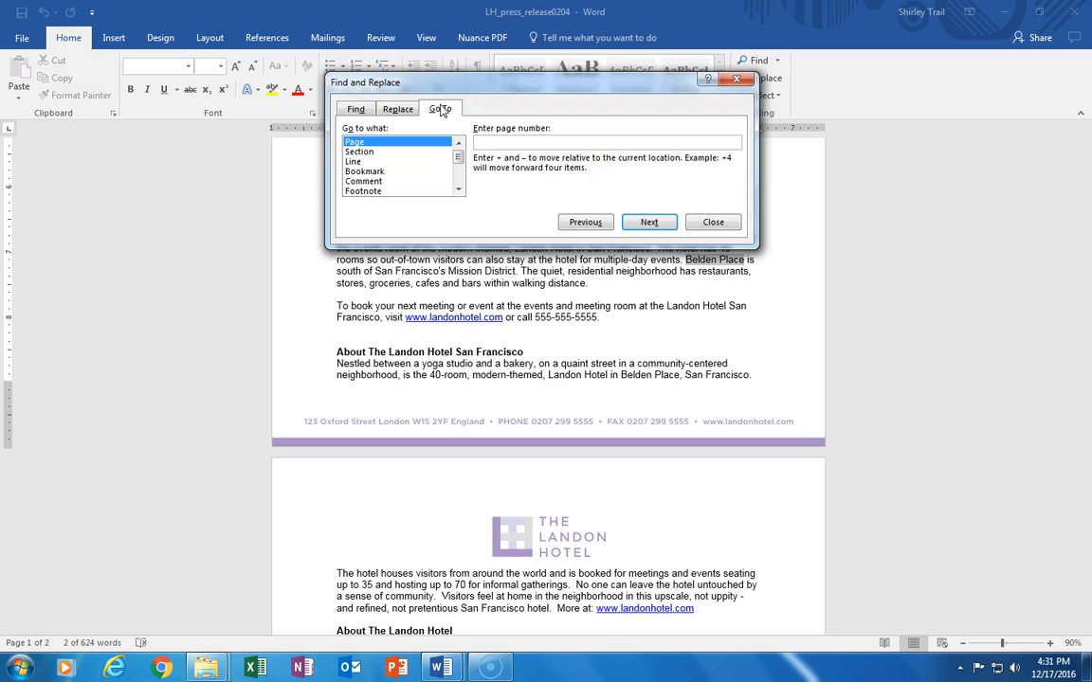
click(422, 112)
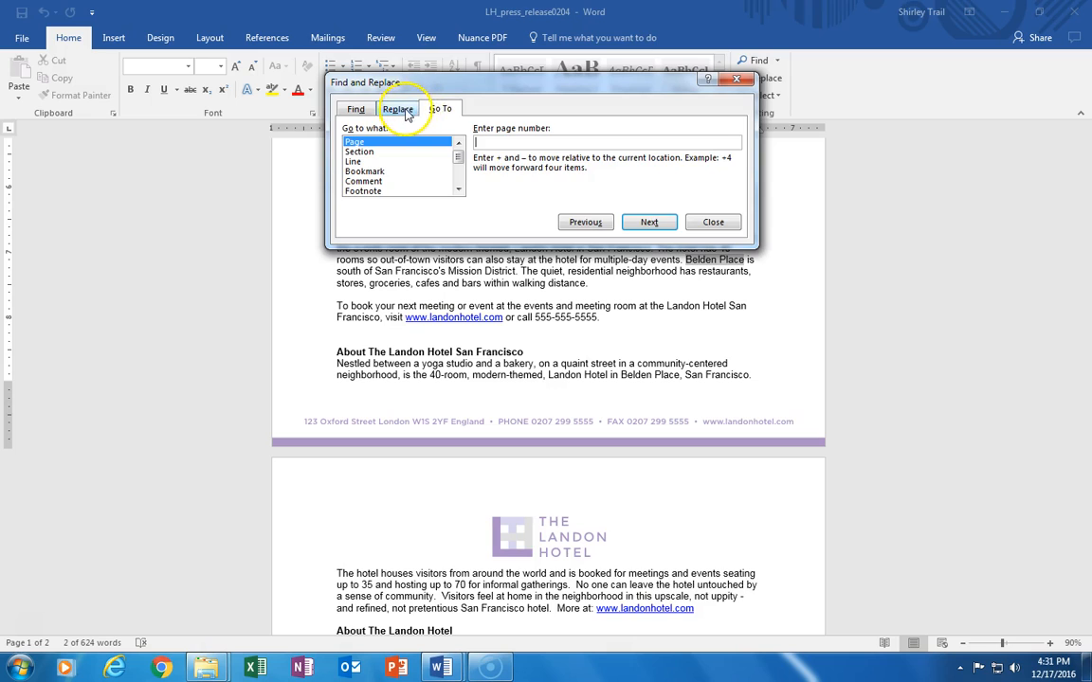
click(400, 110)
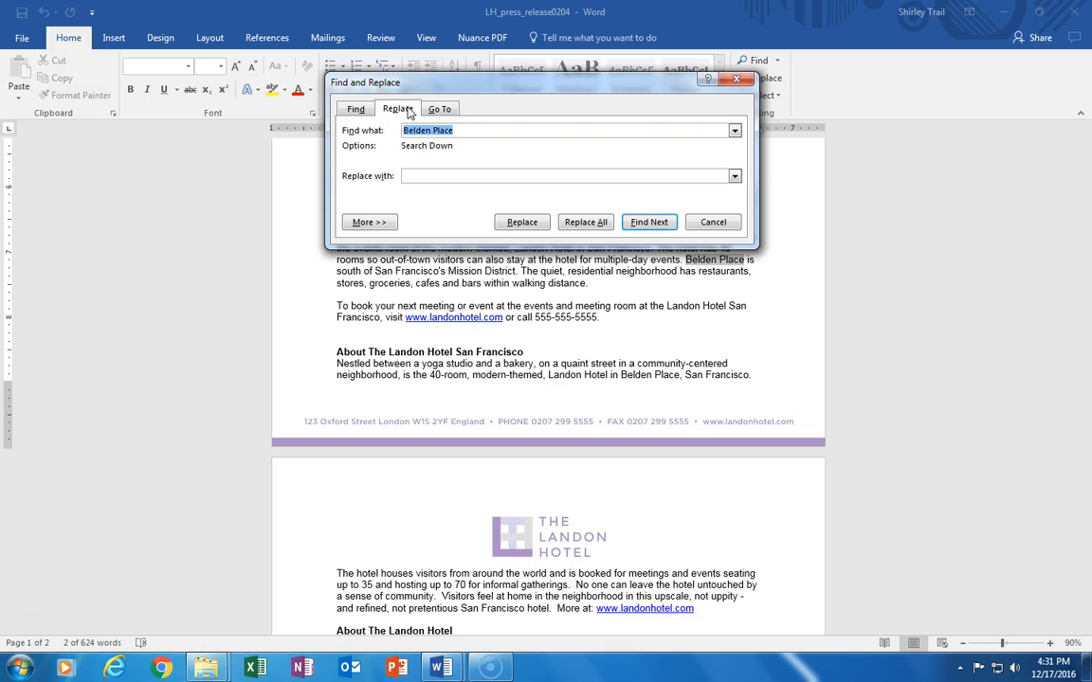
click(407, 177)
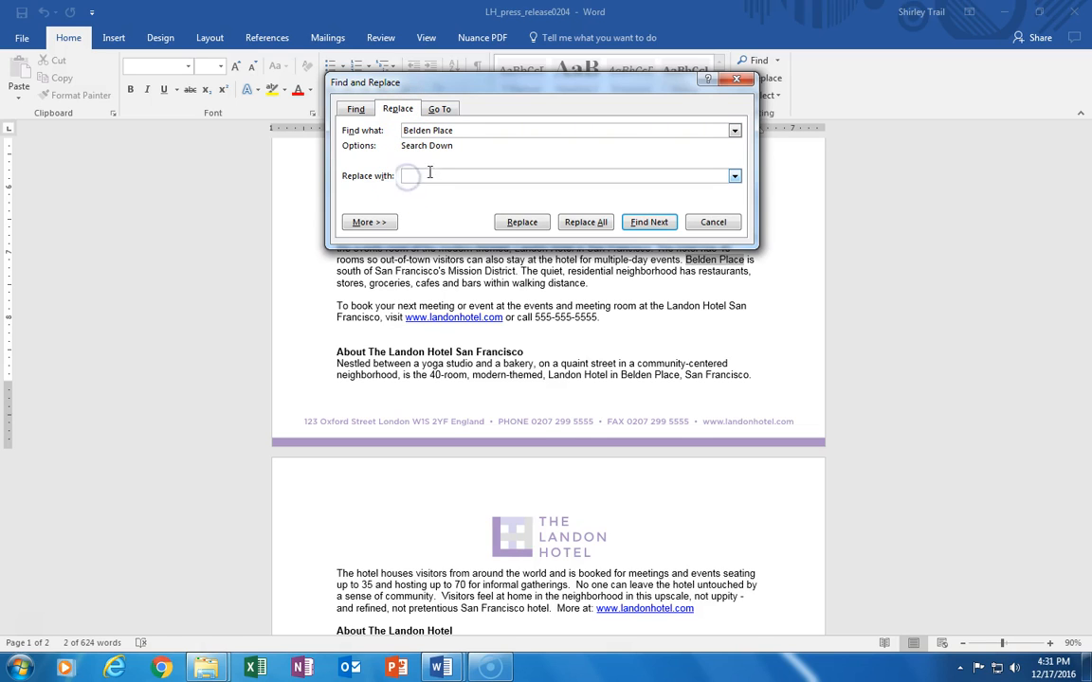
text(Bernal Heights)
click(519, 222)
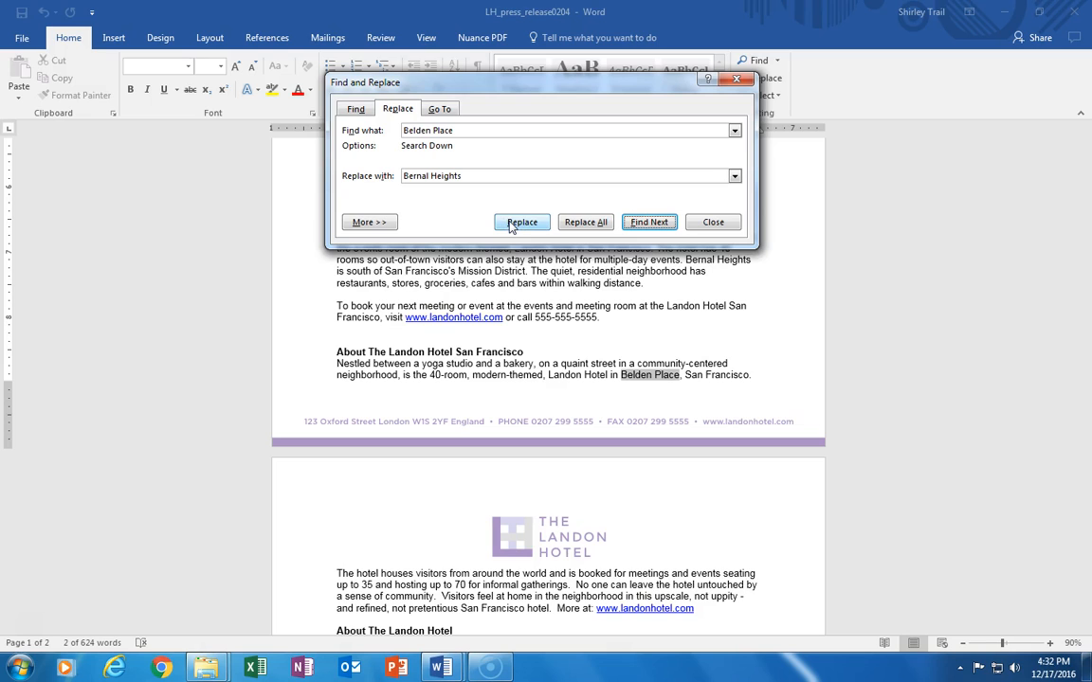
click(512, 224)
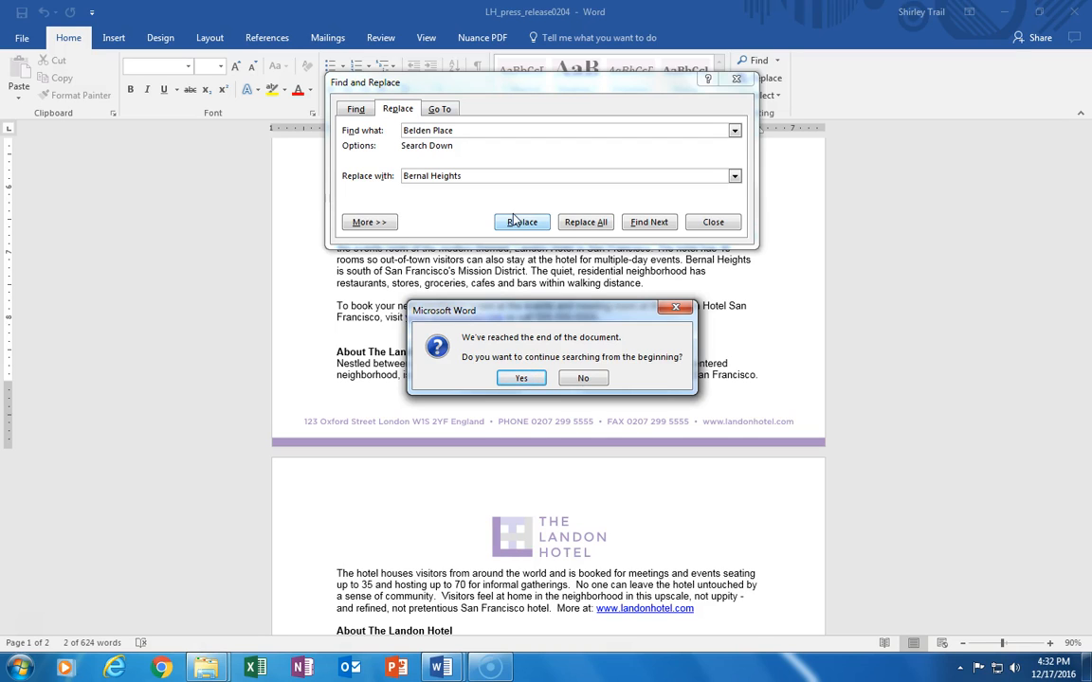
Step: Continue the search from the document's beginning and replace "Belden Place" in the headline with "Bernal Heights", keeping the headline uncovered
click(521, 378)
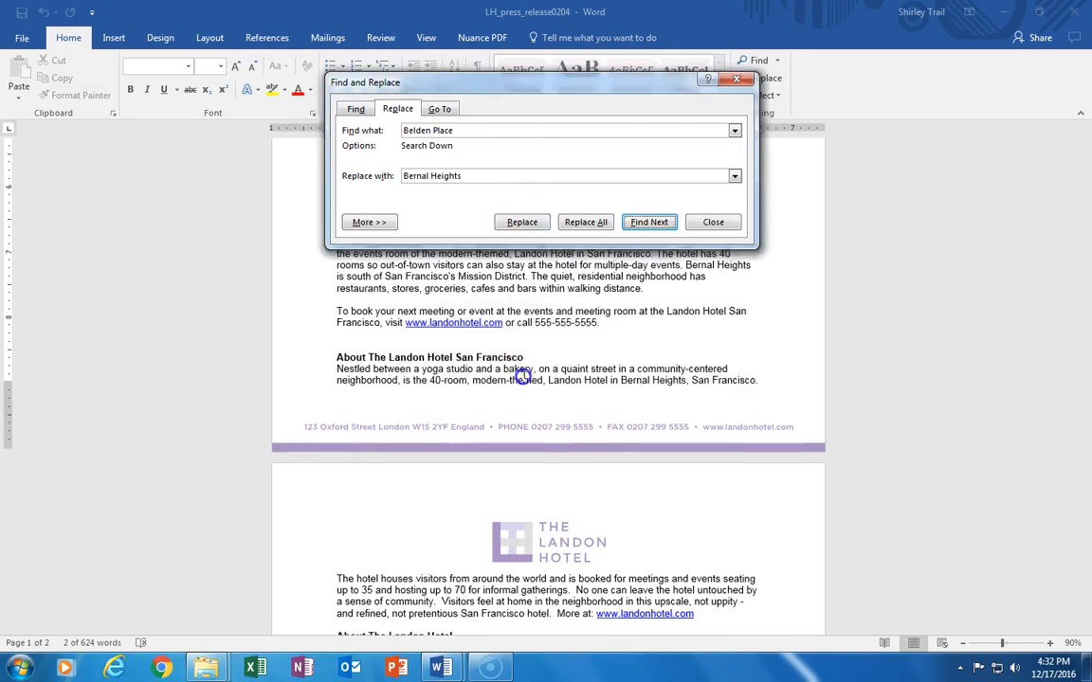
drag(597, 162, 470, 196)
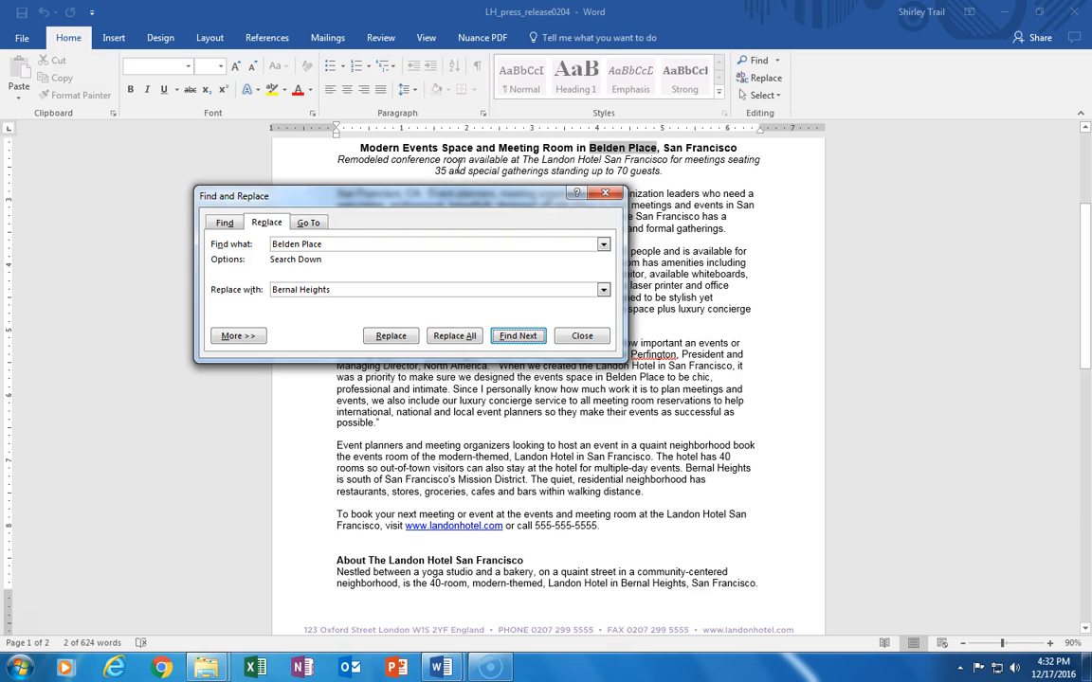
click(495, 174)
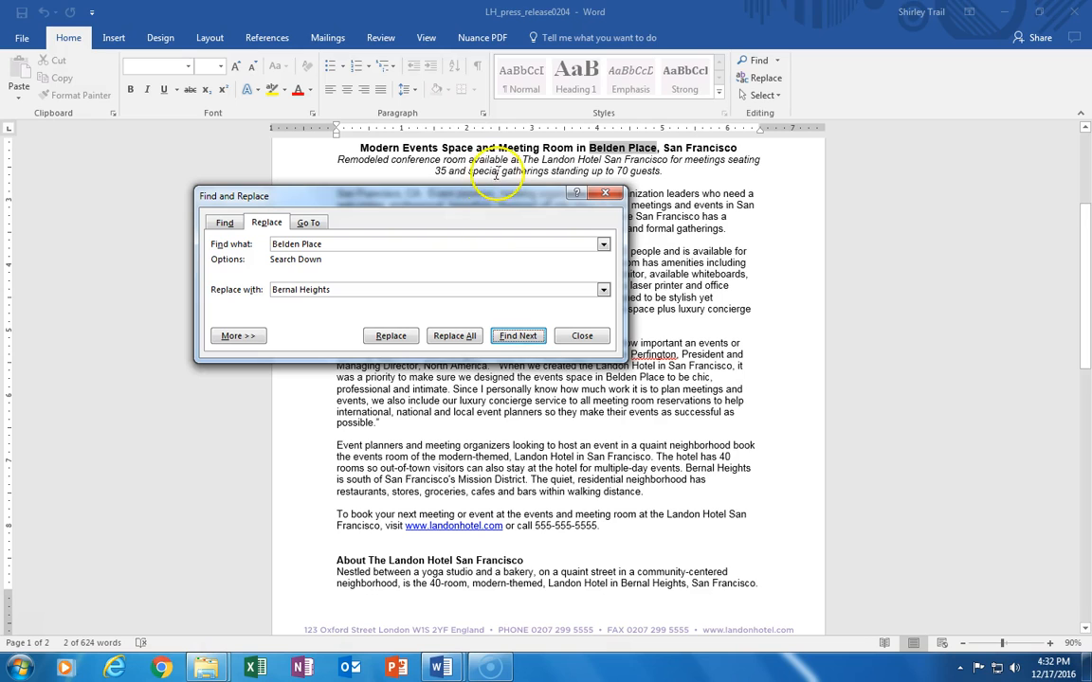
click(390, 337)
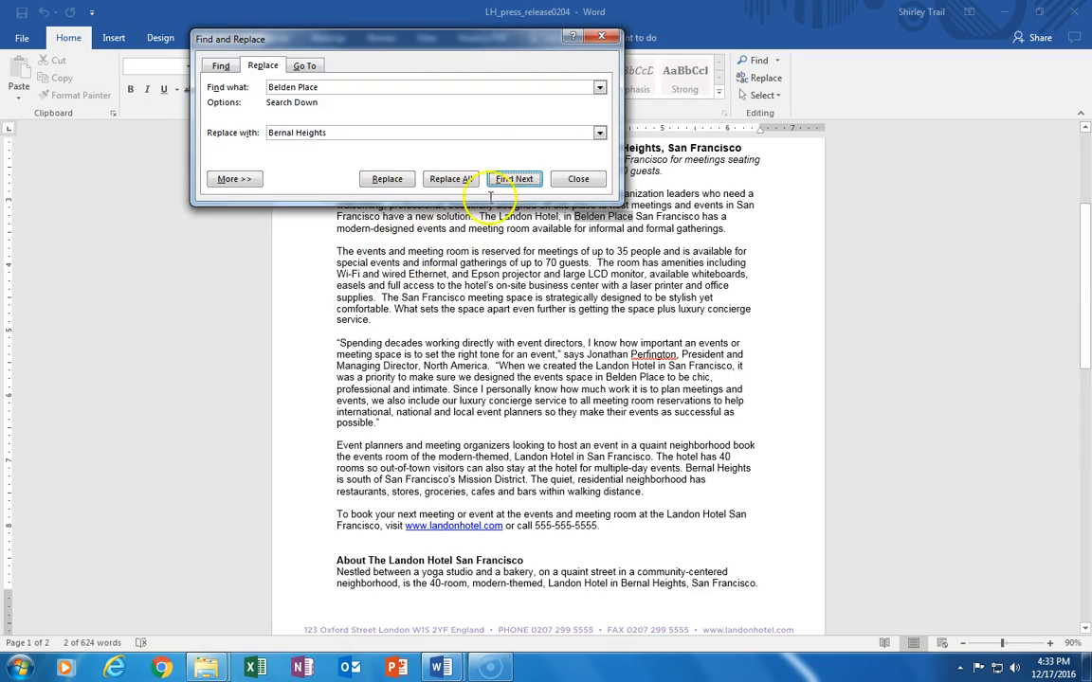
Step: Replace all remaining occurrences of "Belden Place" with "Bernal Heights" throughout the document and close Find and Replace
click(441, 182)
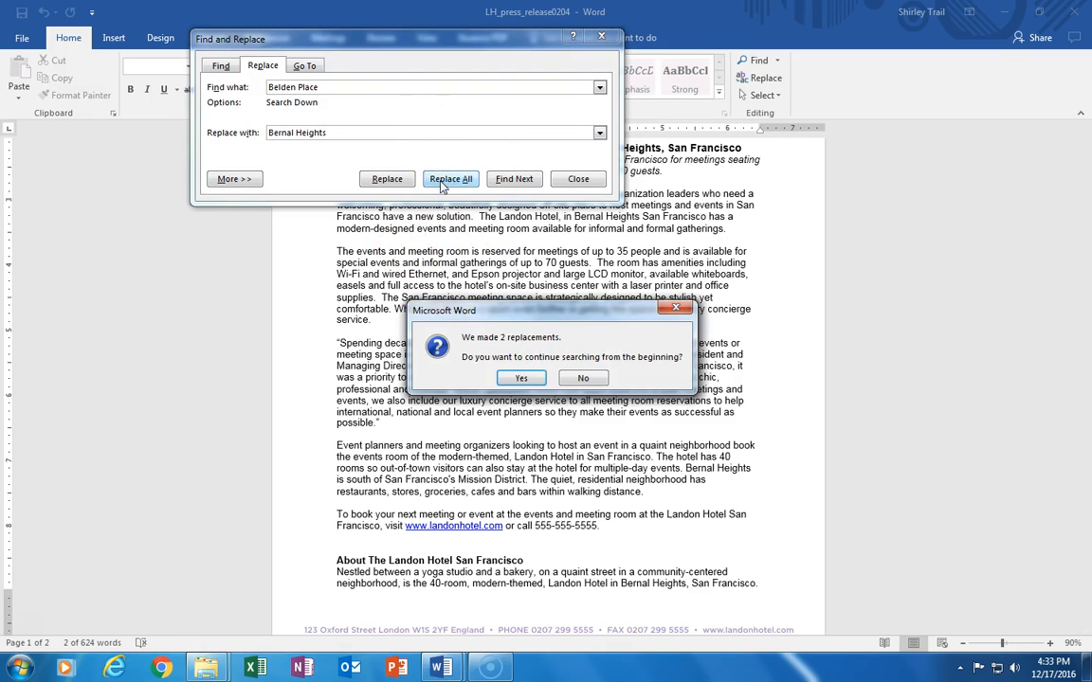
click(520, 379)
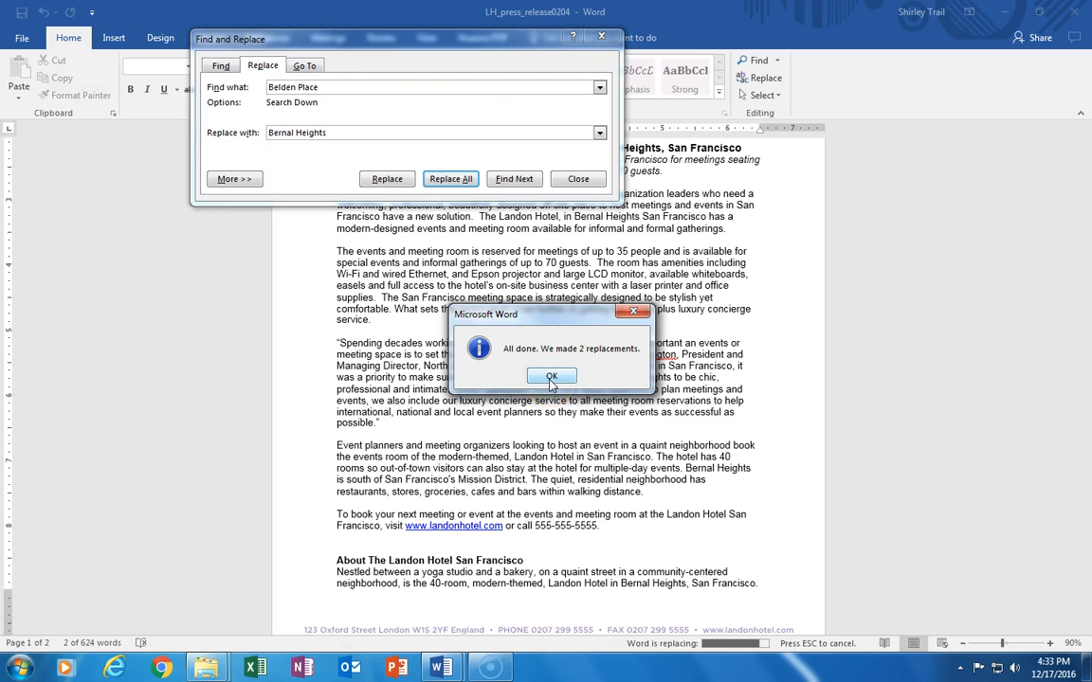
click(550, 380)
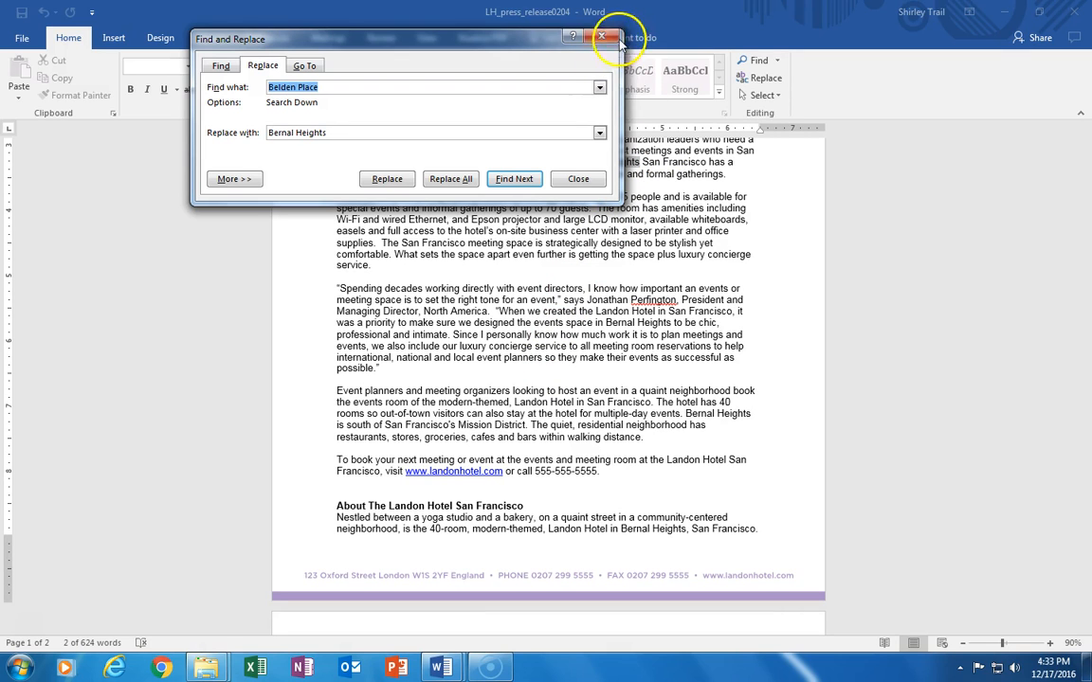
click(581, 188)
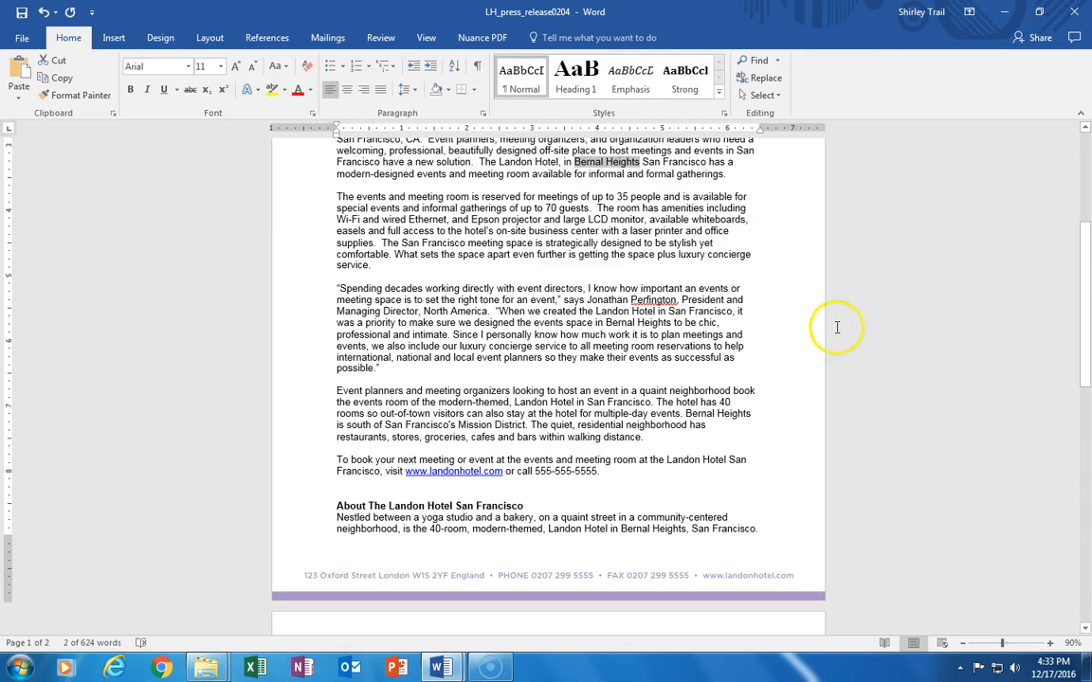
Step: Review the first page of the press release to check the "Bernal Heights" replacements
drag(1086, 360, 1086, 274)
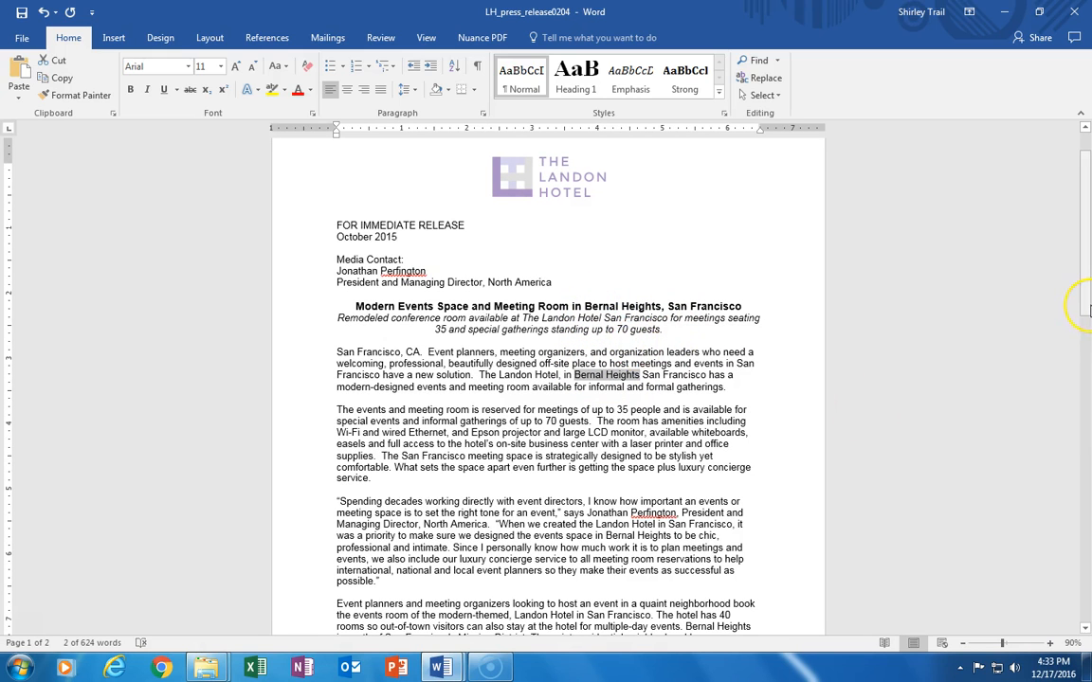
drag(1088, 311, 1086, 310)
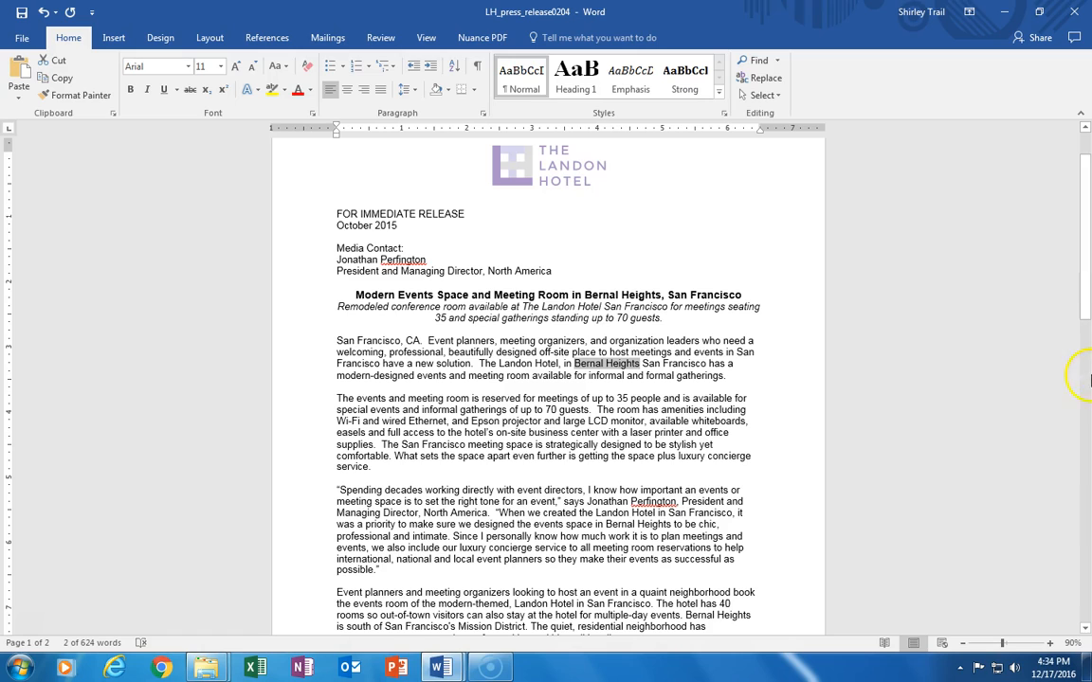
drag(1088, 313, 1090, 341)
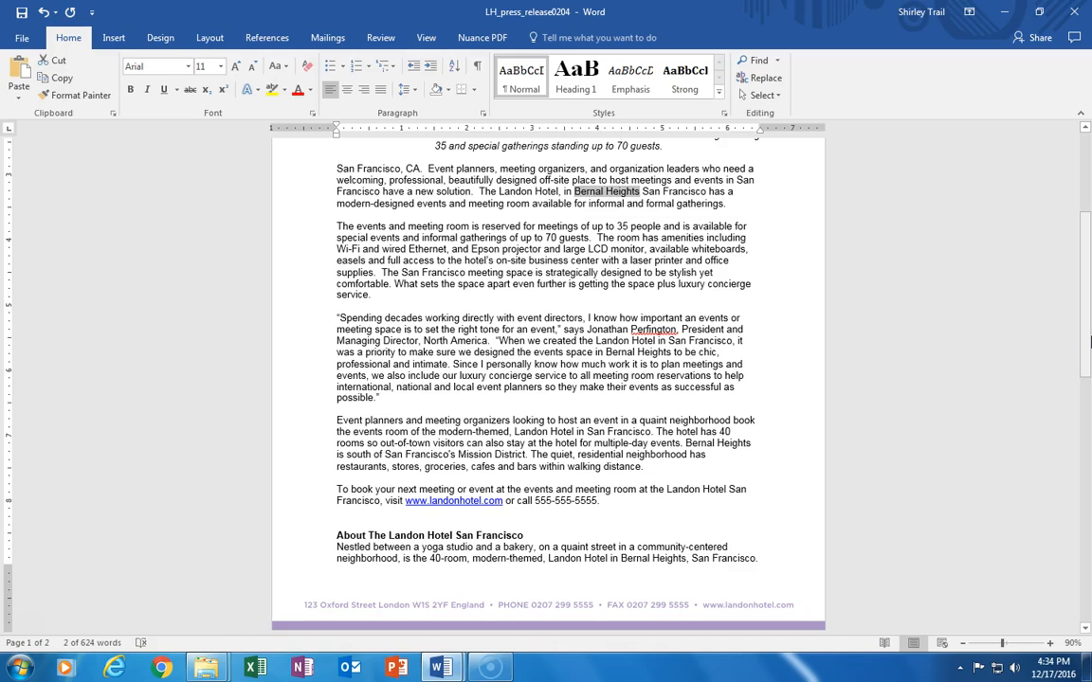
drag(1090, 343, 1075, 259)
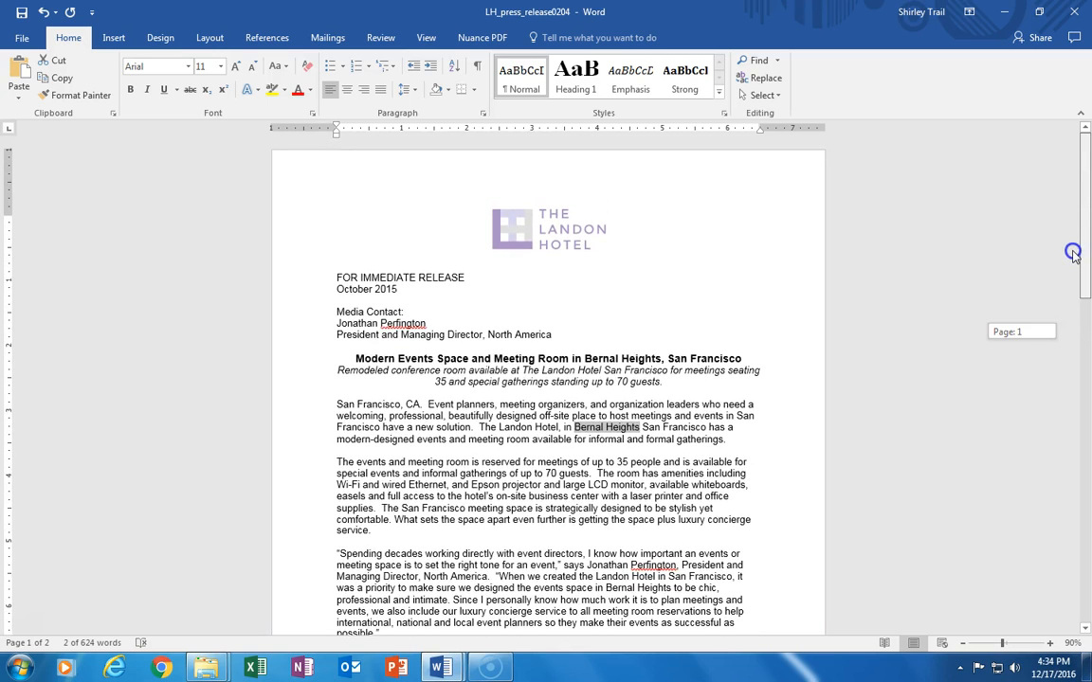